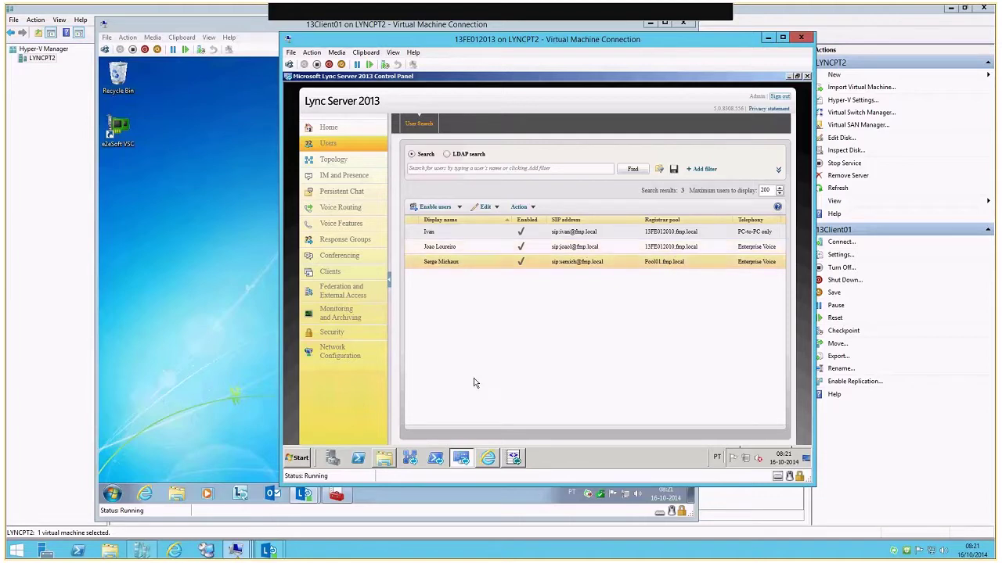
- Switch to the 13Client01 machine, reopen the offline contact's Lync conversation and send the message 123
left_click(465, 458)
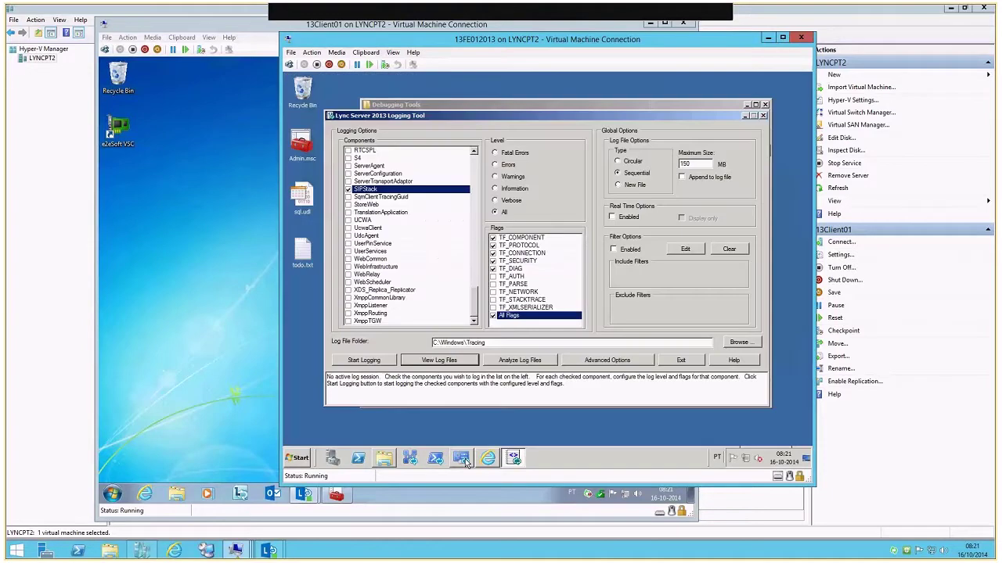
left_click(202, 348)
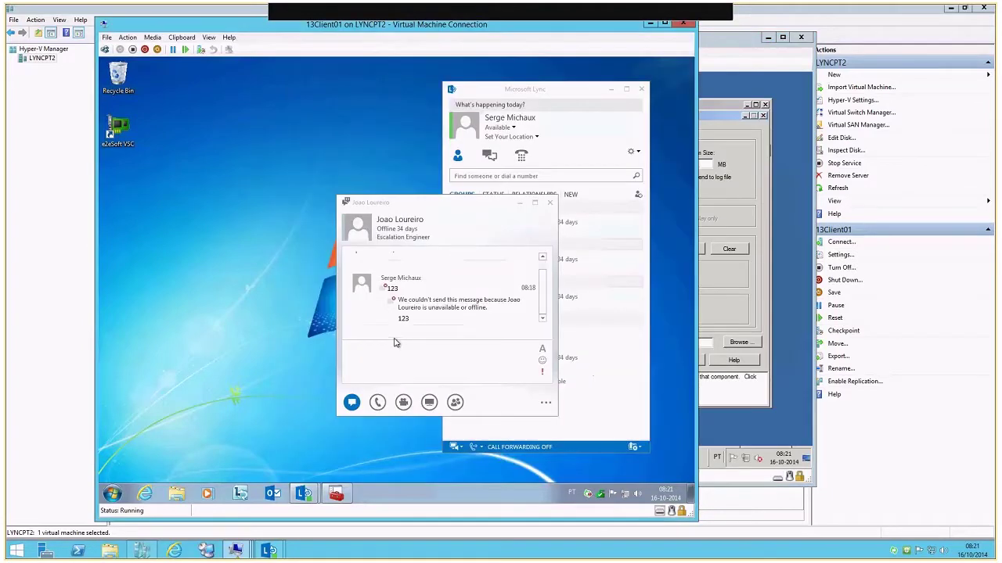
left_click(396, 368)
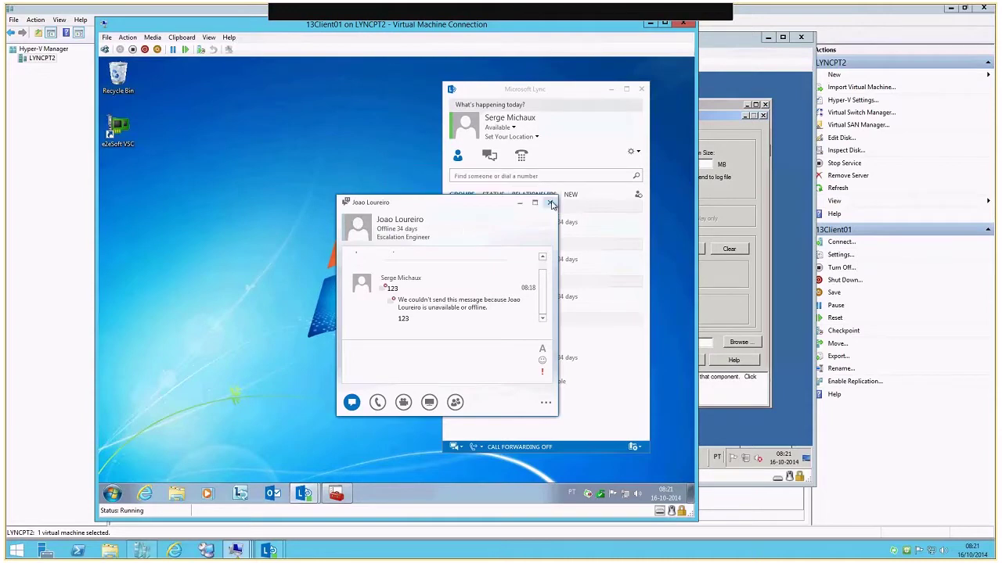
key("Escape")
double_click(509, 359)
type("123")
key("Return")
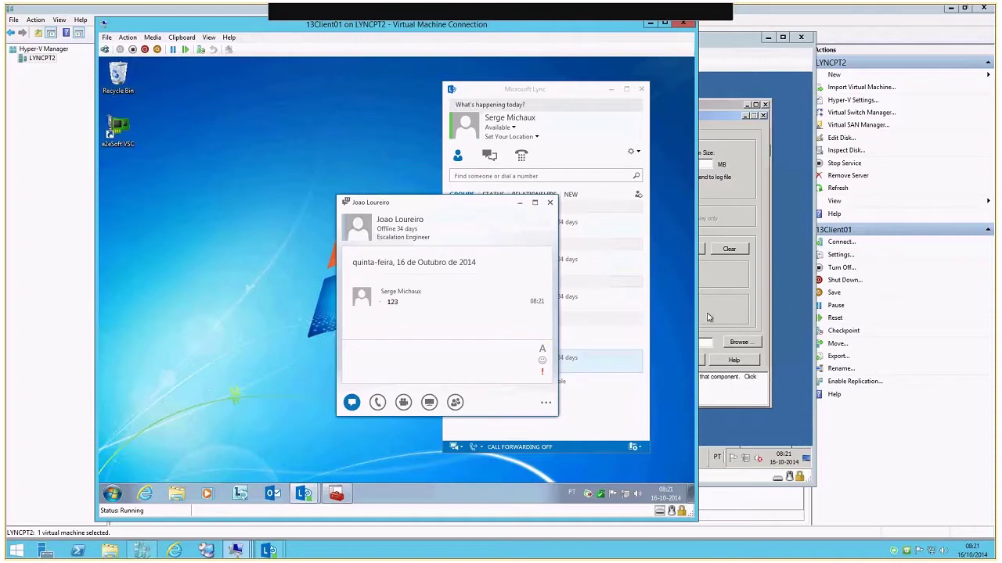
- On the 13FE012013 server, look at the Lync Server 2013 Debugging Tools download page and the installed Debugging Tools folder
left_click(748, 302)
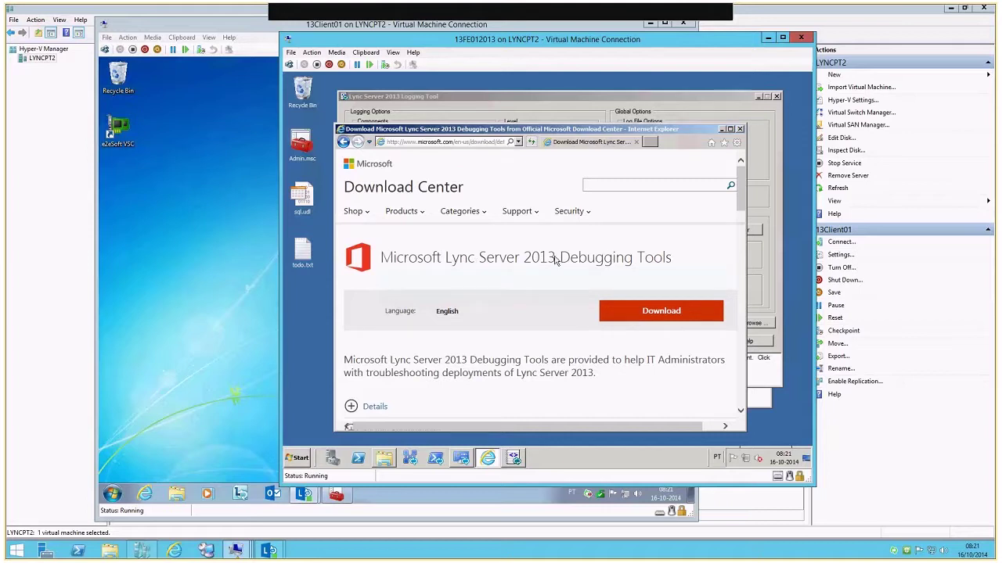
left_click(383, 458)
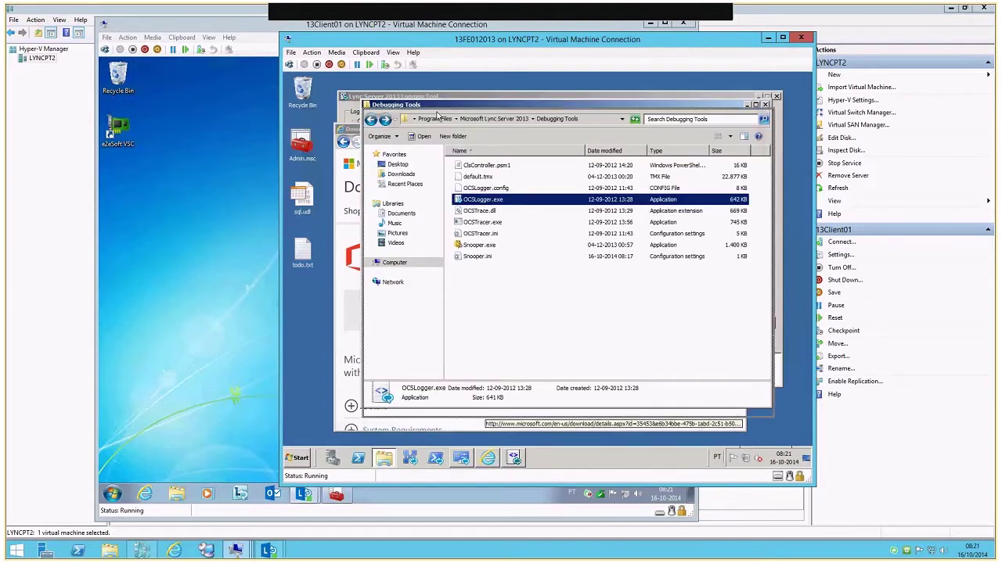
left_click_drag(438, 115, 439, 125)
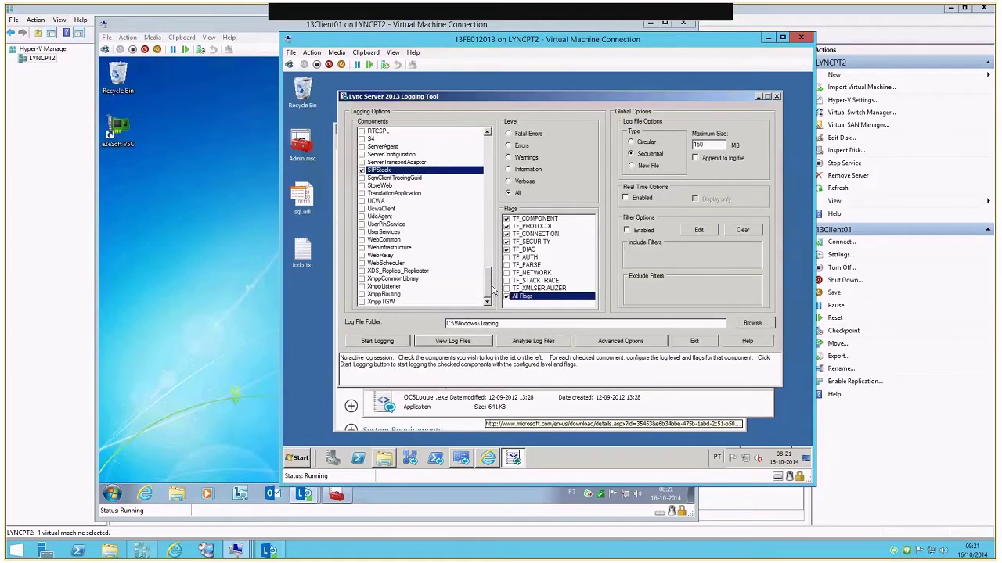
- Browse the Logging Tool's full list of components and select SIPStack
scroll(492, 209, "up", 15)
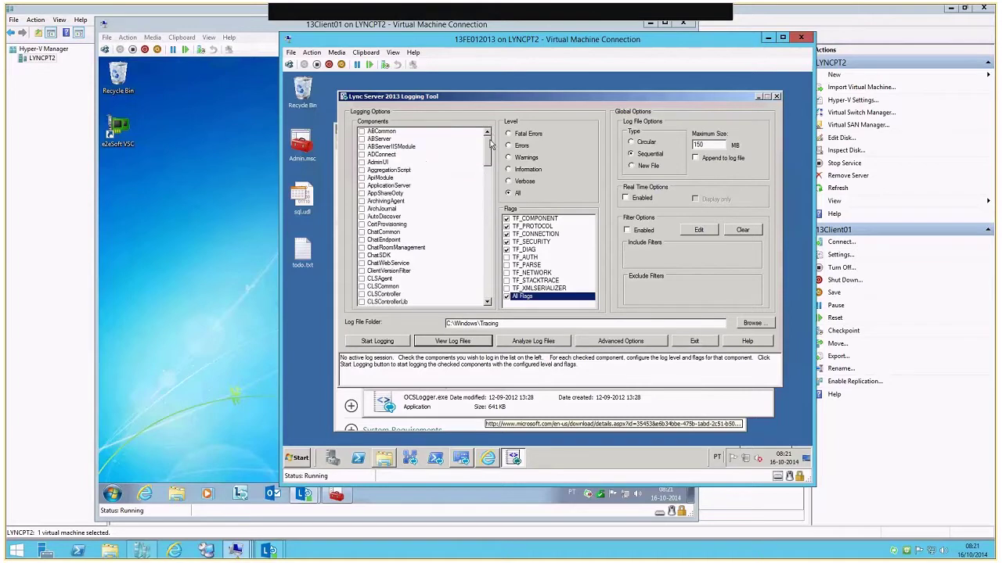
scroll(492, 184, "down", 4)
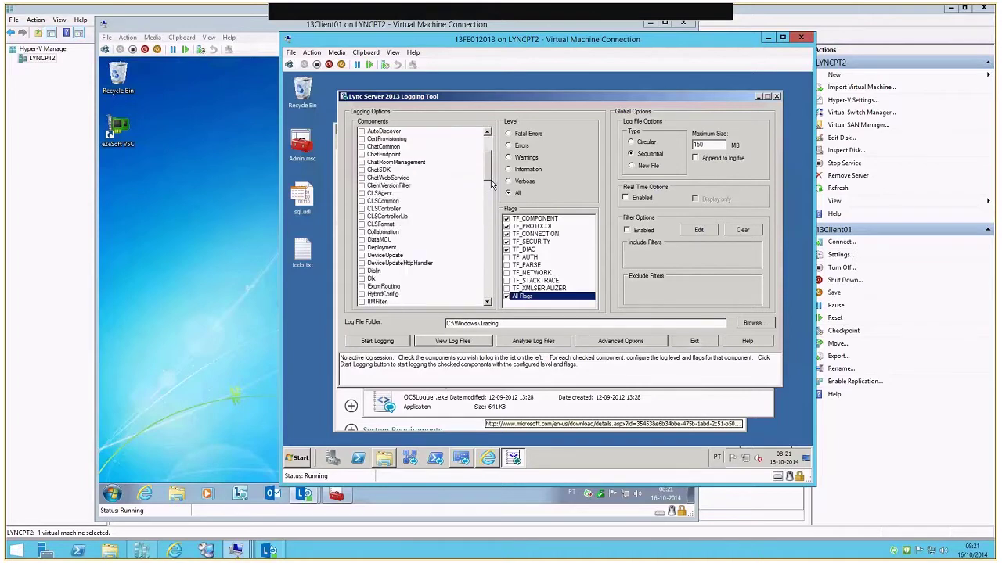
scroll(491, 185, "down", 10)
left_click(374, 170)
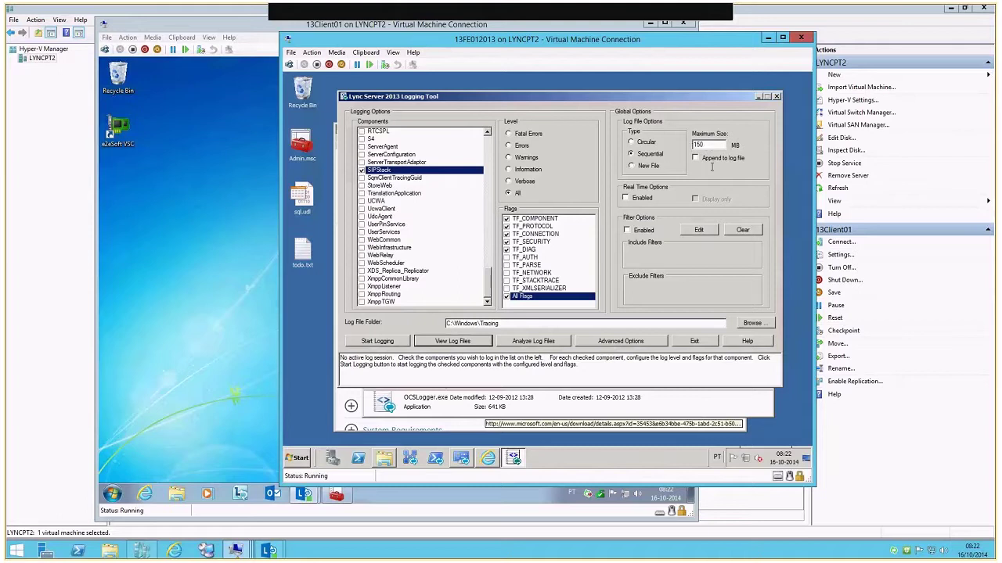
- Check the log file folder C:\Windows\Tracing and start the logging session
left_click(511, 323)
double_click(440, 323)
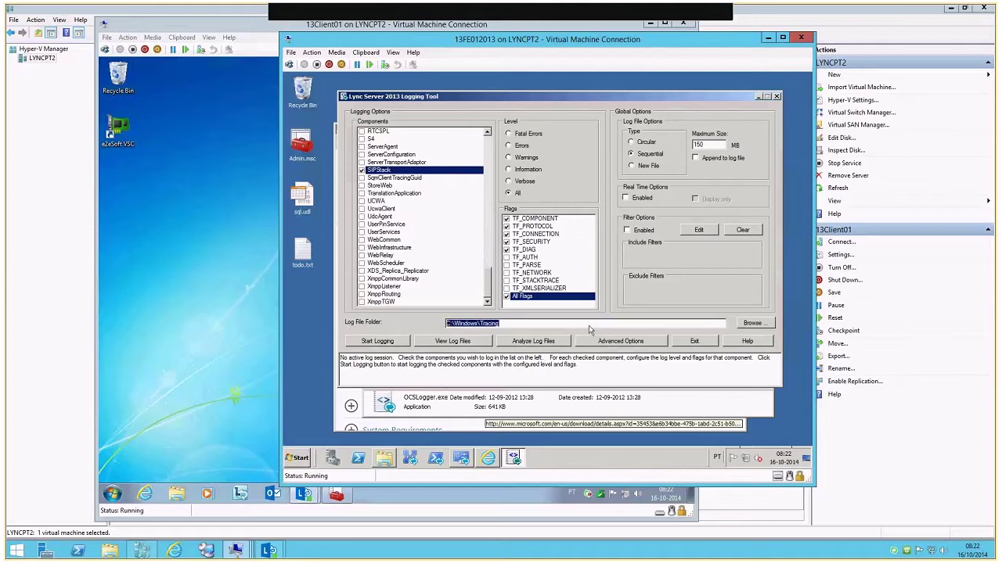
left_click(513, 325)
left_click(376, 343)
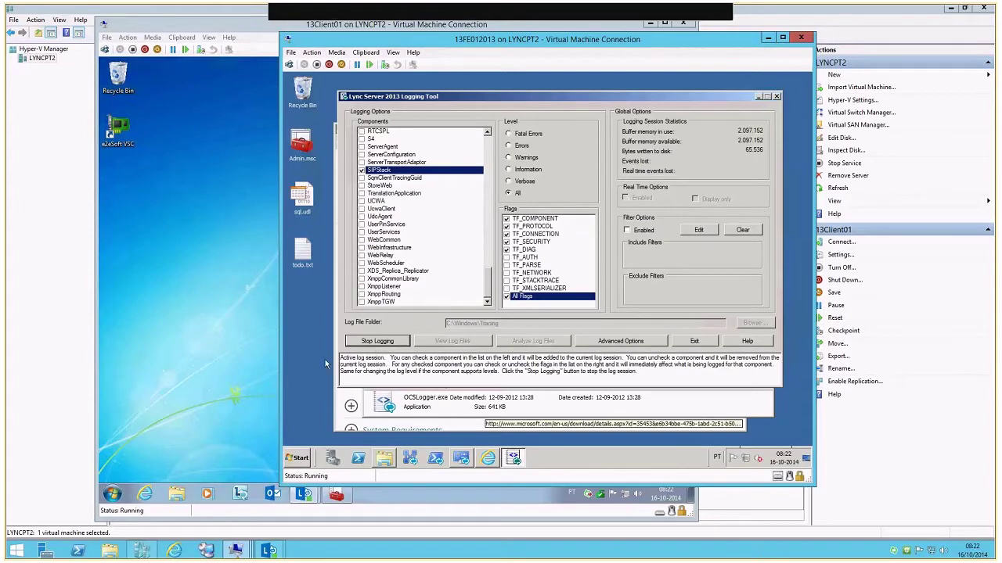
- Reproduce the problem on the 13Client01 machine by sending 123 to the offline contact again
left_click(235, 363)
type("123")
key("Return")
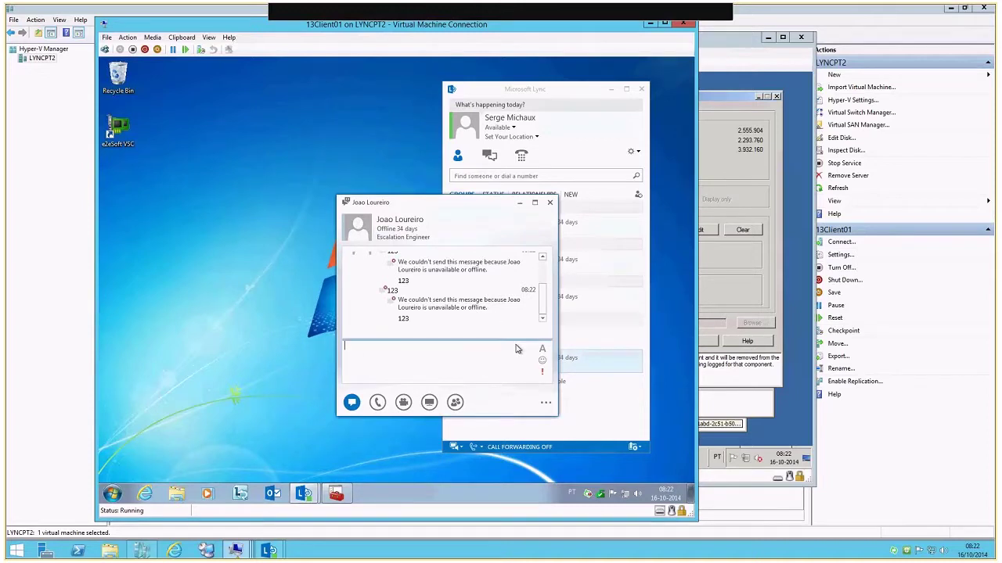
- Return to the 13FE012013 server, stop the logging session and view the SIPStack log as text
left_click(757, 291)
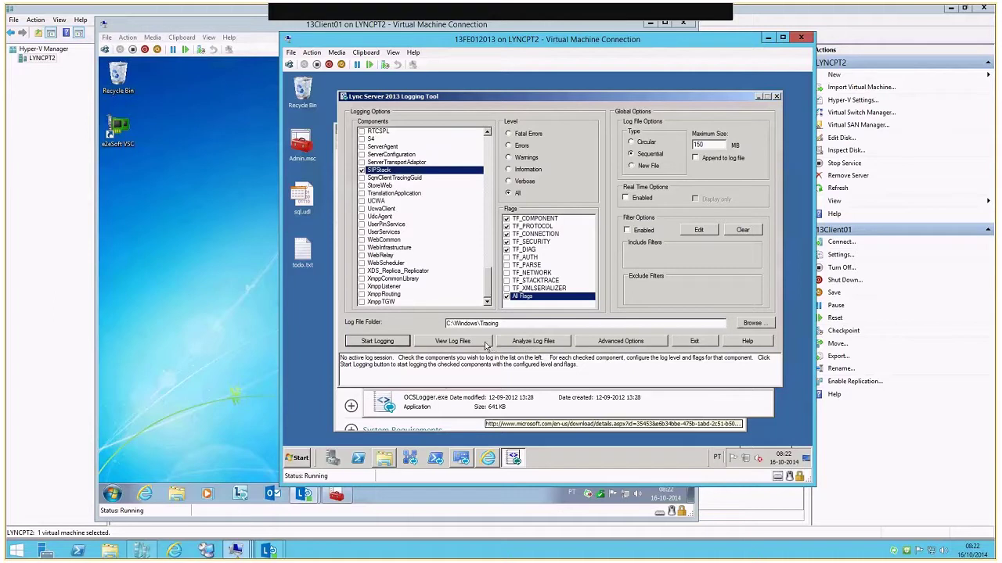
left_click(485, 344)
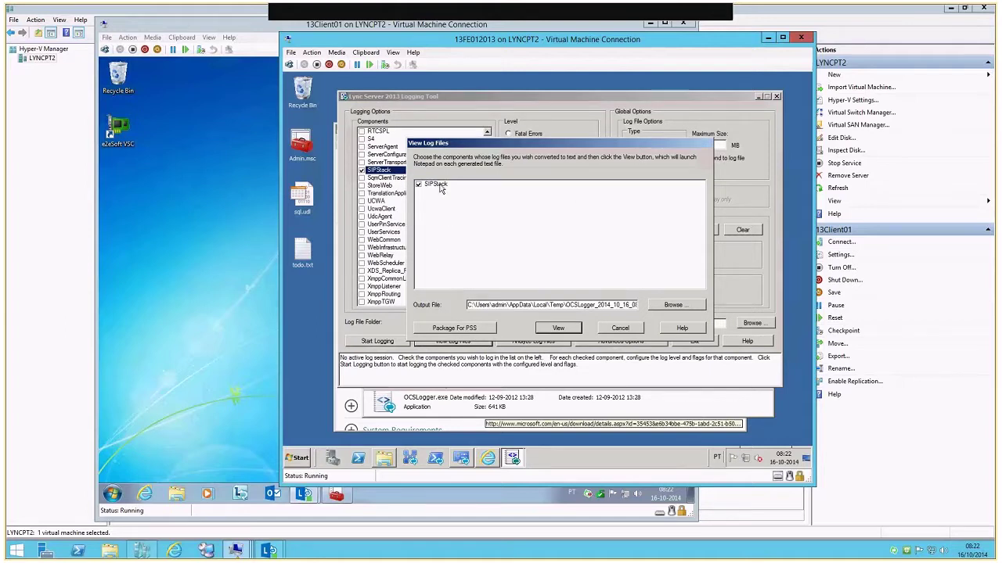
left_click(562, 334)
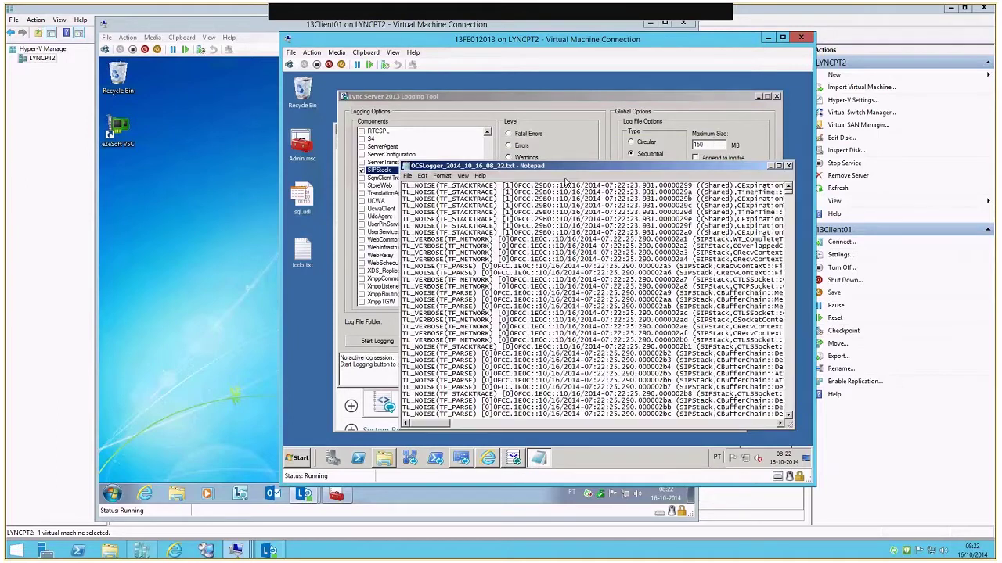
- Search the text log for the recipient's user name, look at the matching SIP record and close the log
left_click_drag(788, 196, 788, 276)
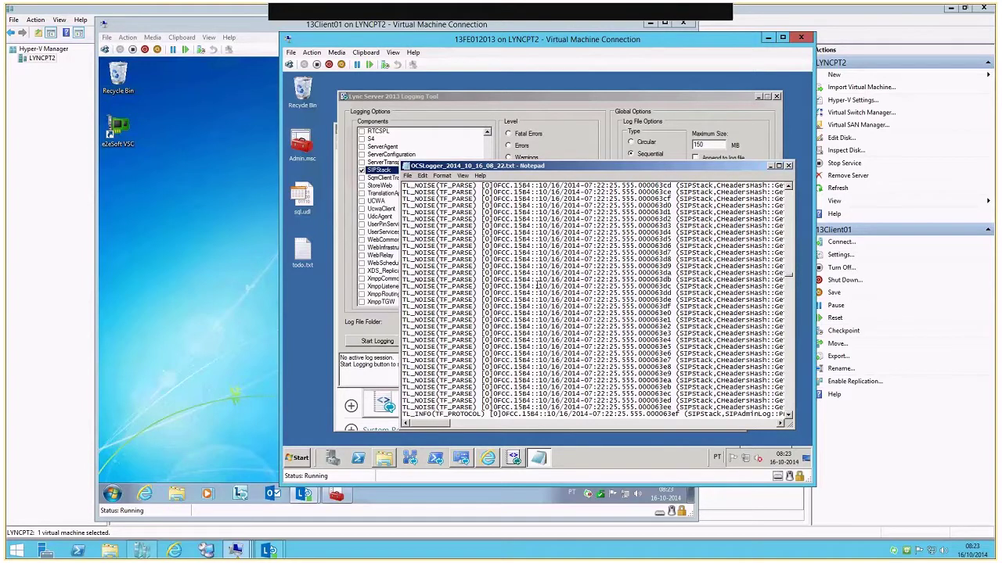
key("ctrl+f")
key("Return")
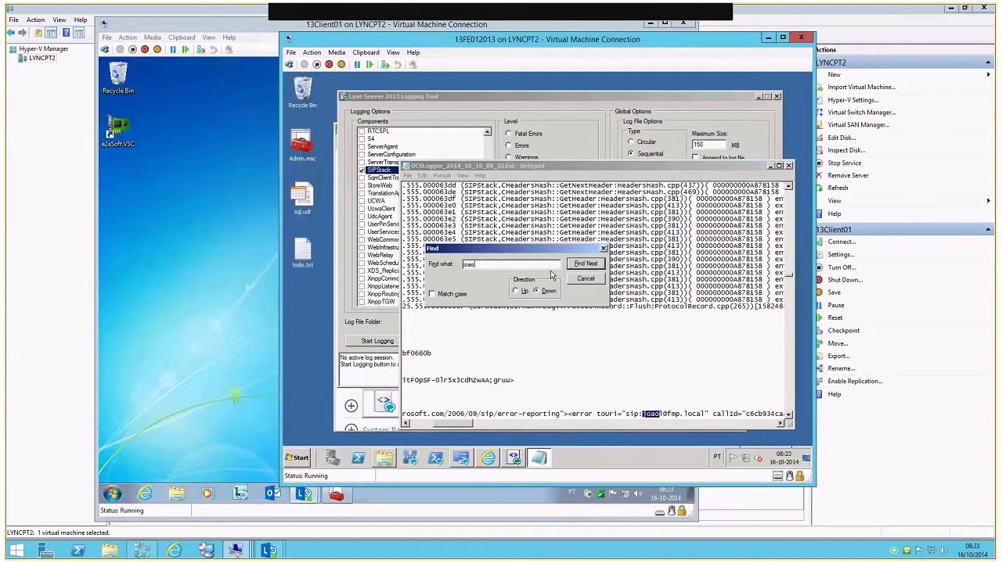
left_click_drag(456, 429, 425, 430)
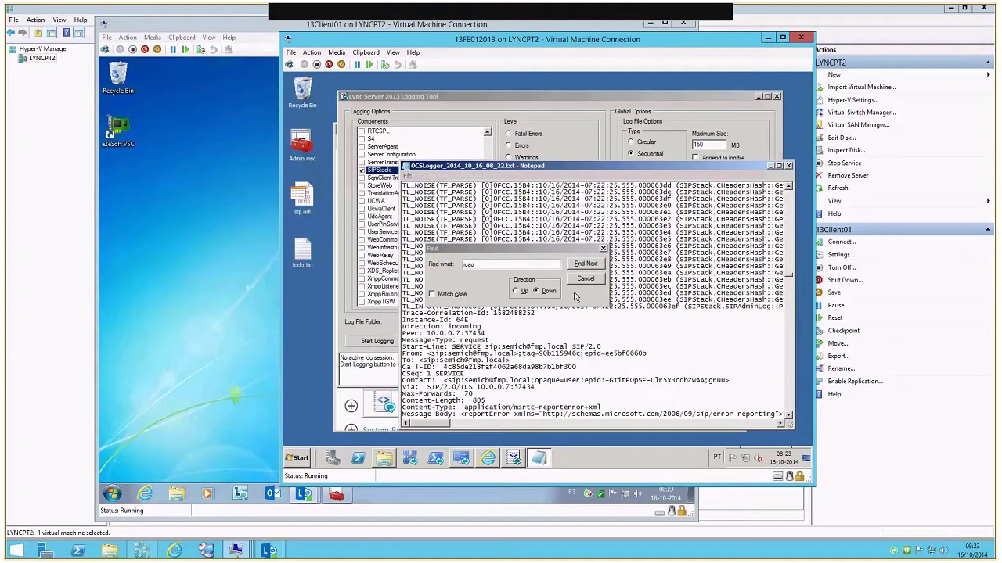
left_click(577, 282)
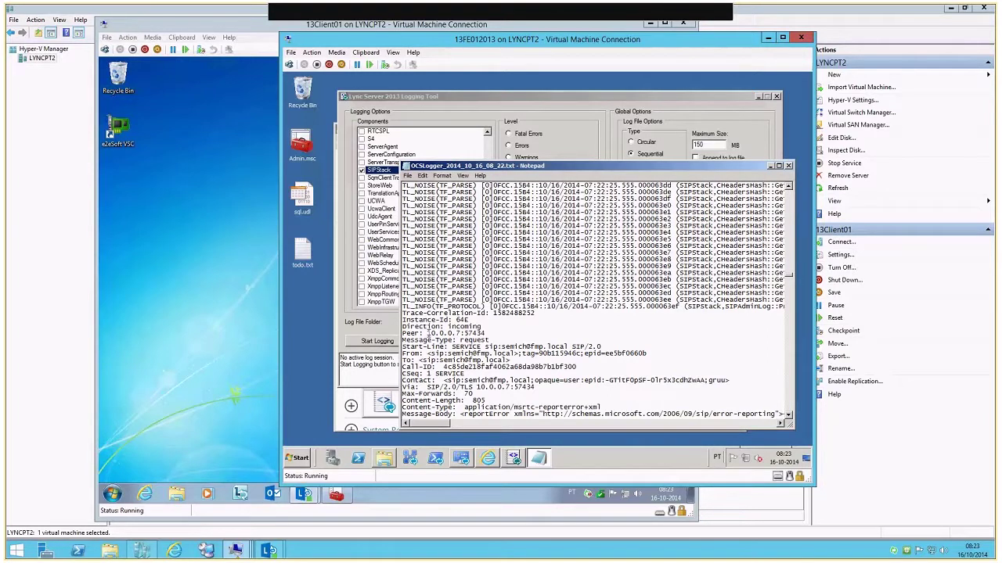
left_click(789, 165)
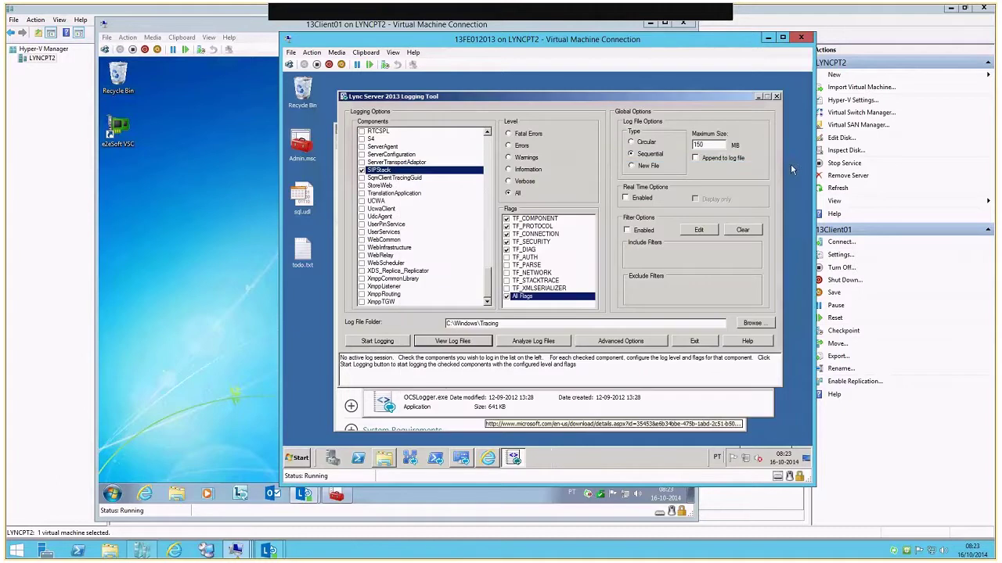
- Analyze the SIPStack log file in Snooper and show its list of SIP messages
left_click(540, 341)
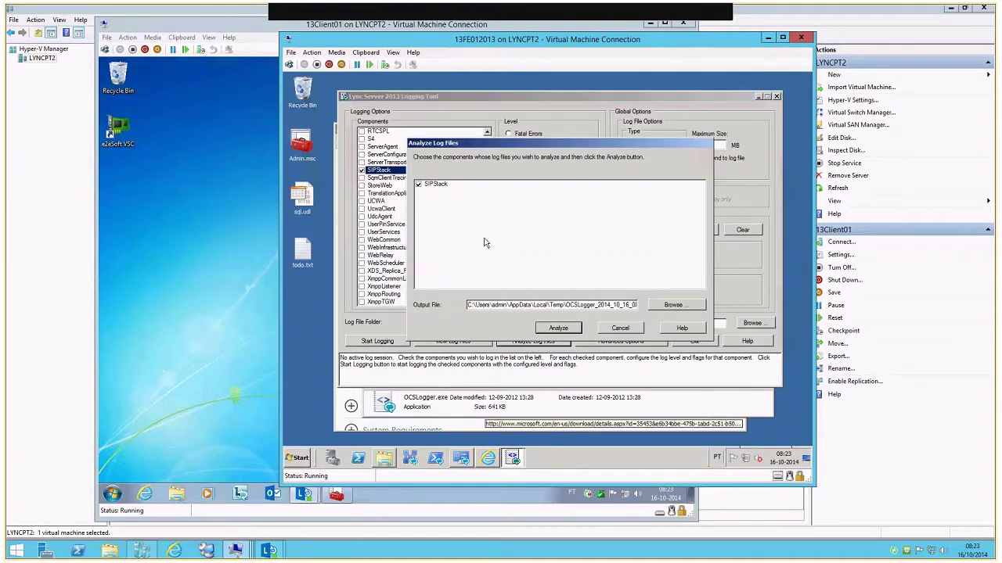
left_click(556, 329)
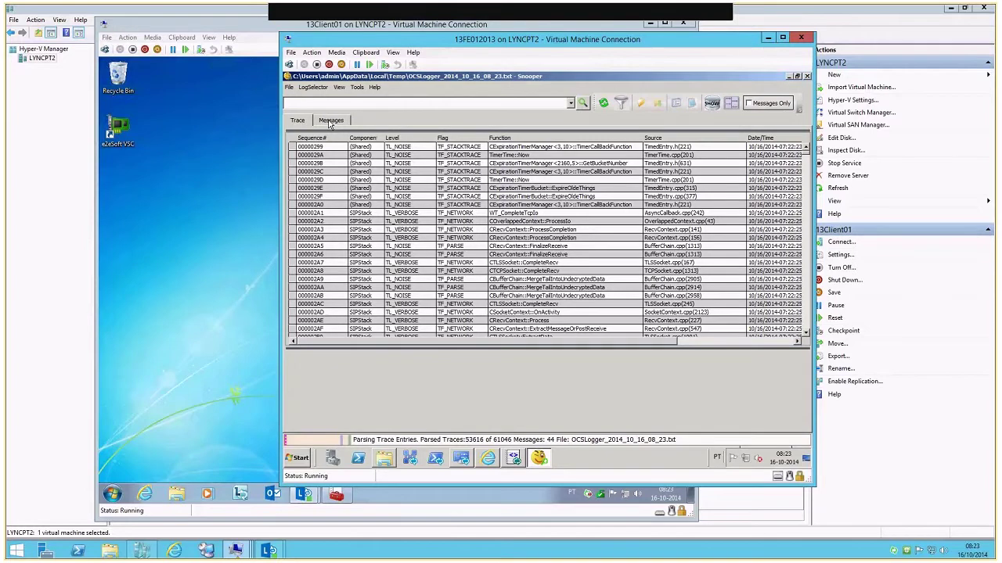
left_click(330, 122)
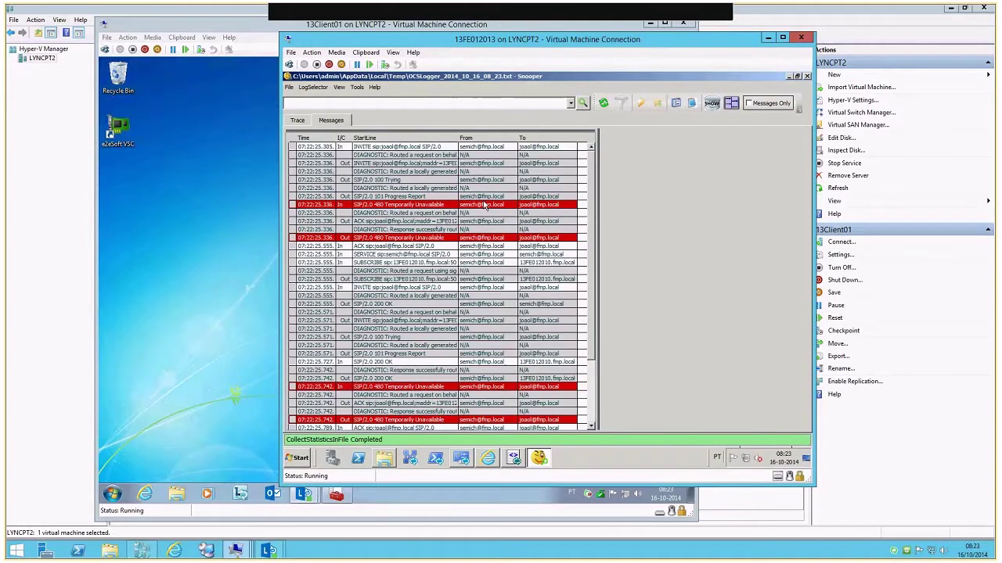
- Locate the incoming INVITE at 07:22:25.555 in the message list and find all messages related to it
scroll(592, 182, "down", 1)
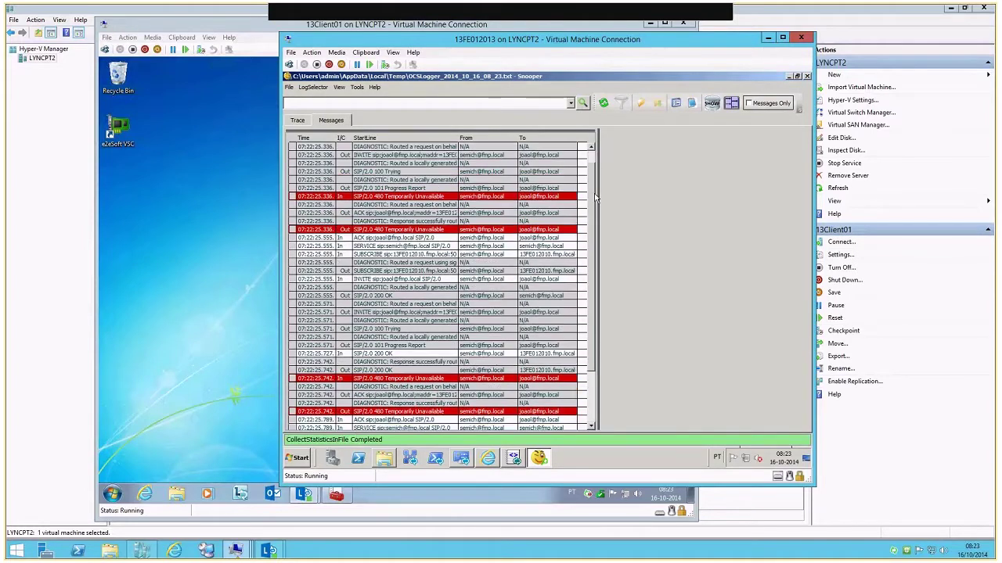
scroll(597, 210, "down", 1)
left_click_drag(596, 210, 597, 252)
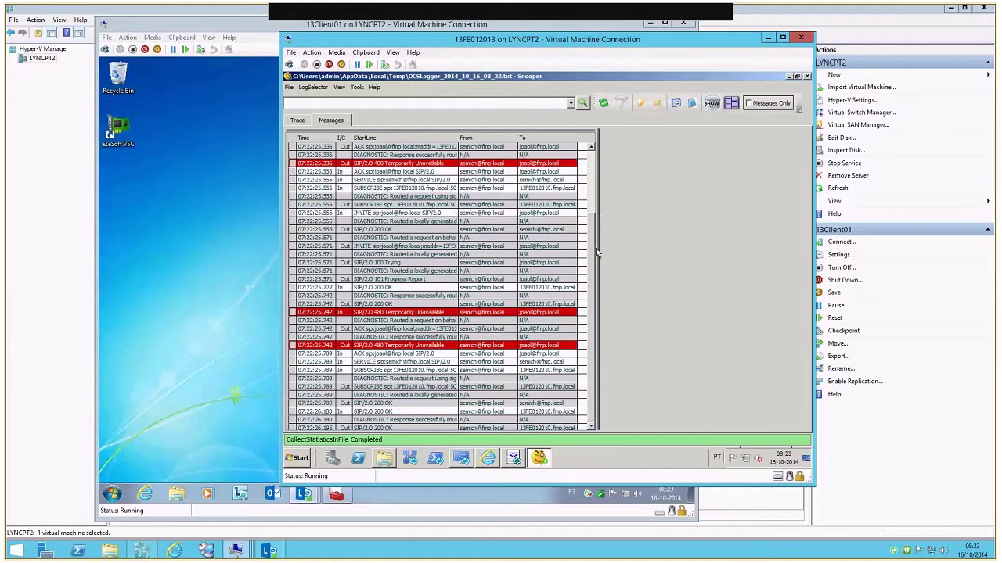
scroll(592, 243, "down", 1)
scroll(582, 245, "up", 1)
left_click(406, 214)
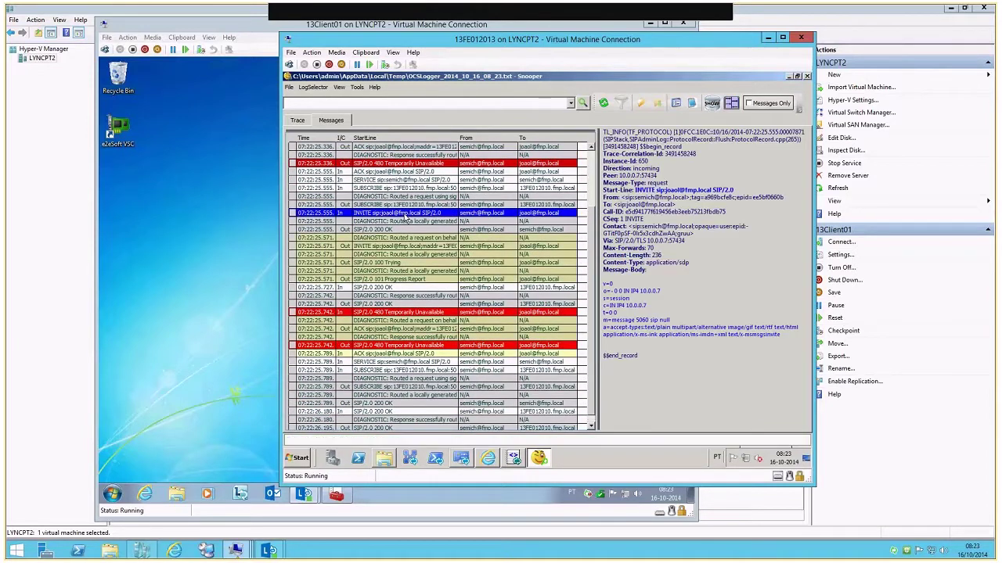
right_click(404, 219)
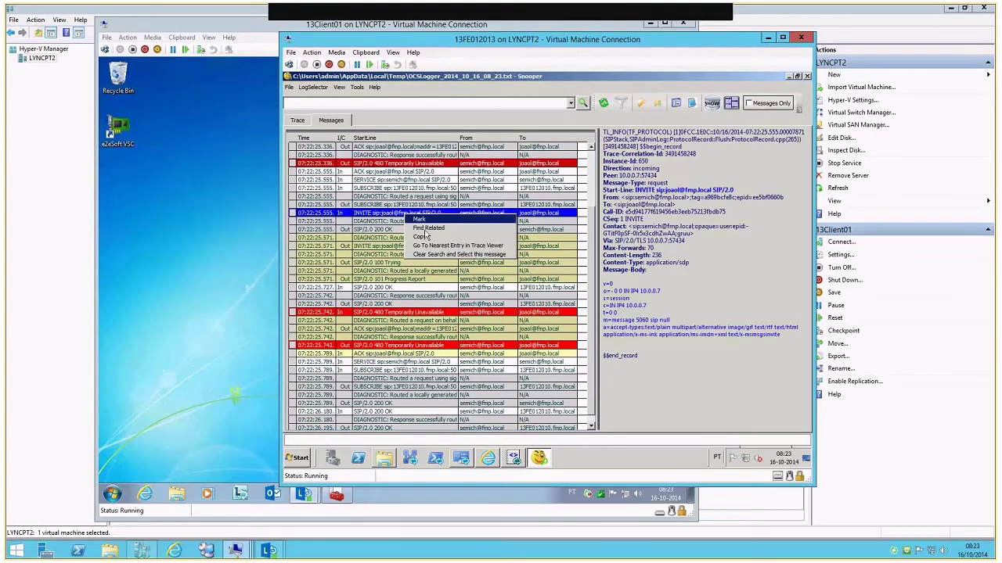
left_click(428, 229)
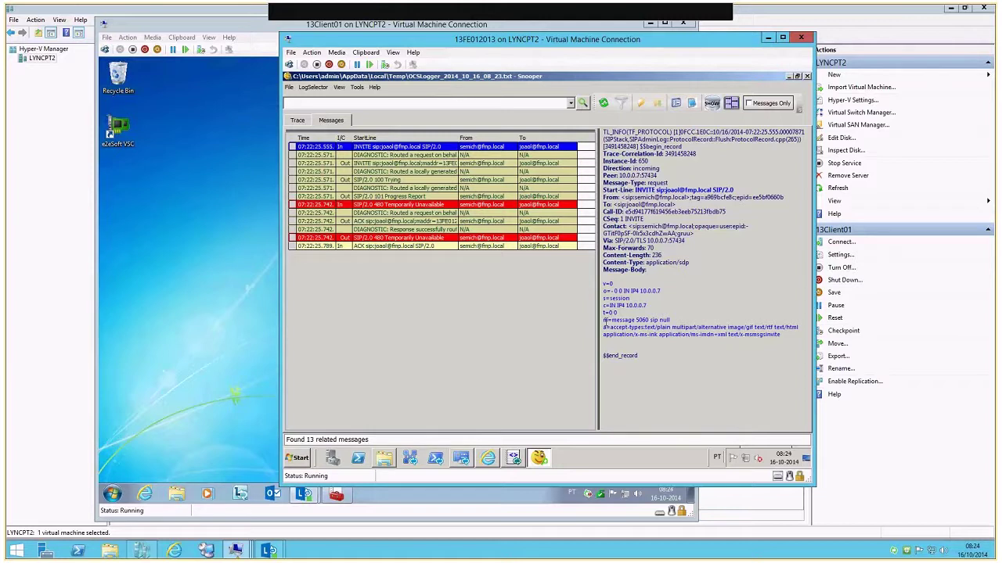
- Examine the INVITE's m=message line, the first routing diagnostic, and the peers of the incoming and outgoing 480 Temporarily Unavailable responses
left_click_drag(604, 321, 636, 321)
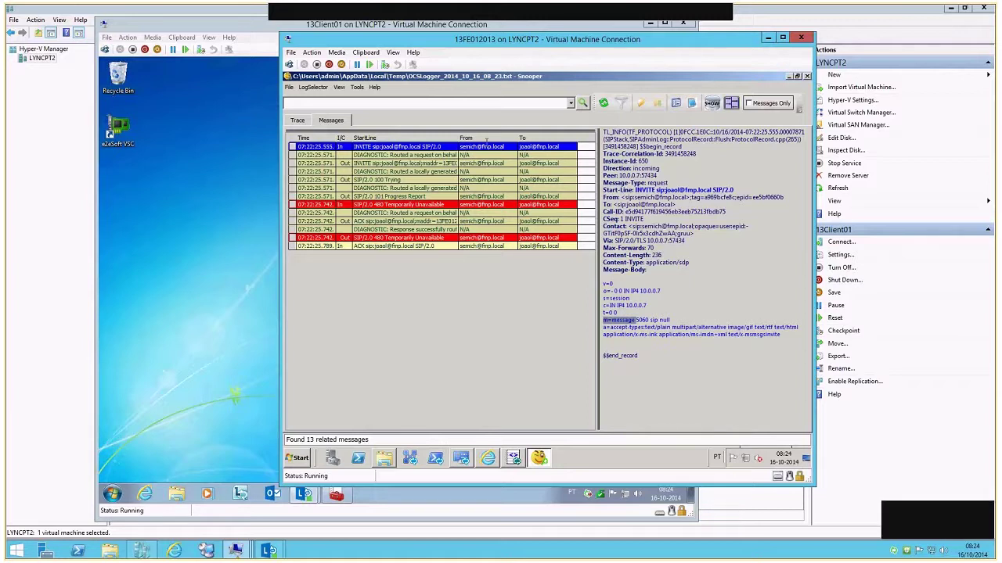
left_click(407, 156)
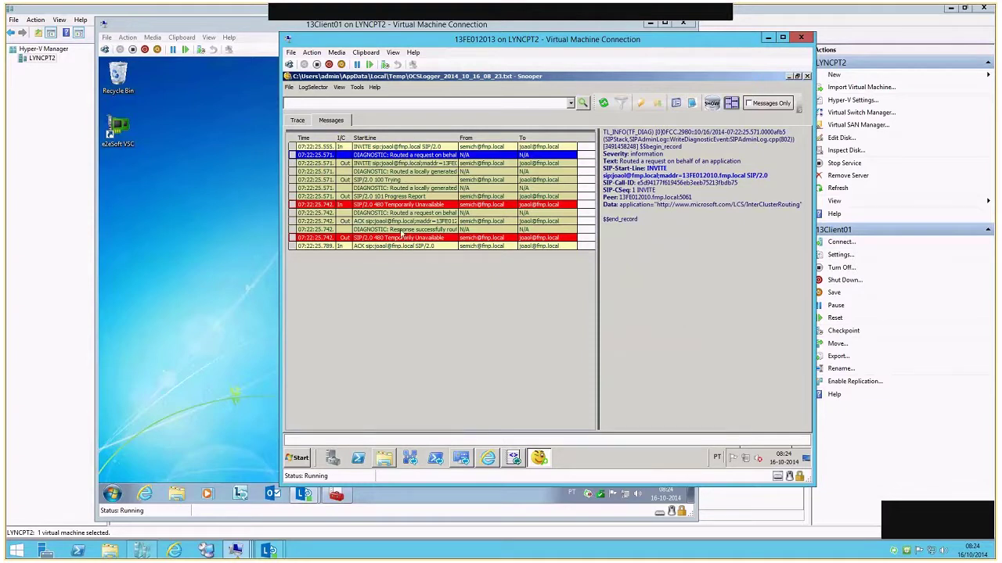
left_click(419, 205)
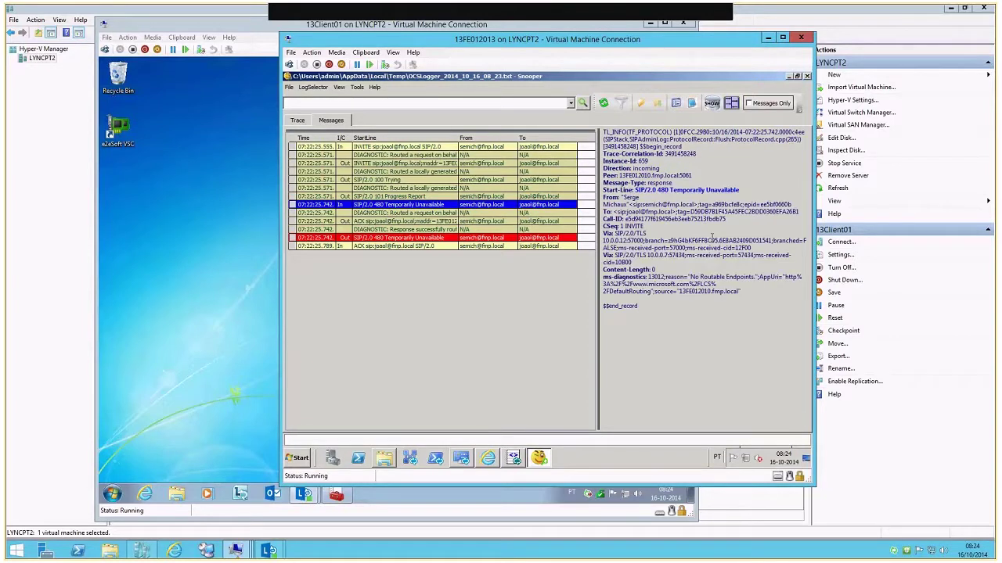
left_click_drag(620, 176, 650, 176)
left_click(690, 176, "shift")
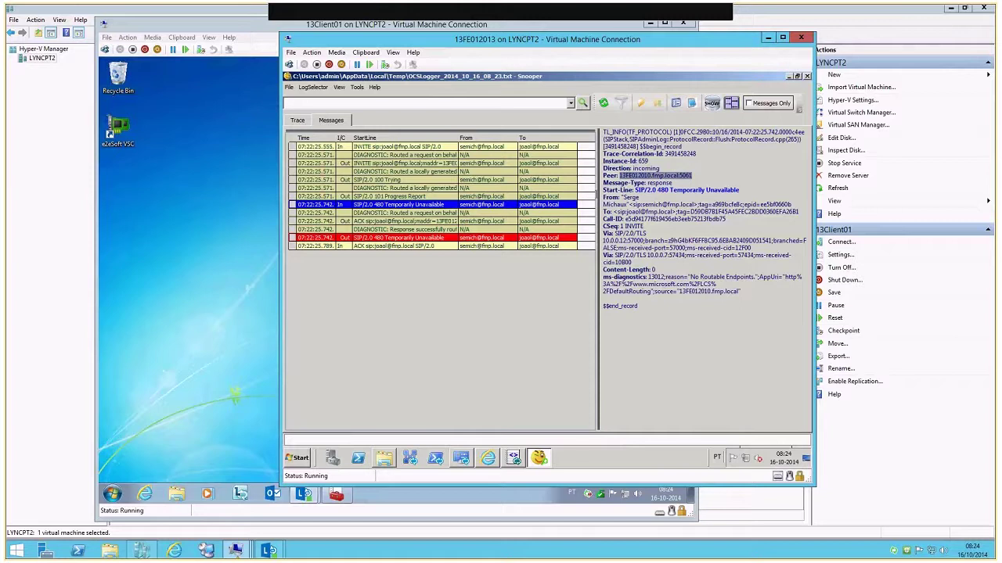
left_click(385, 238)
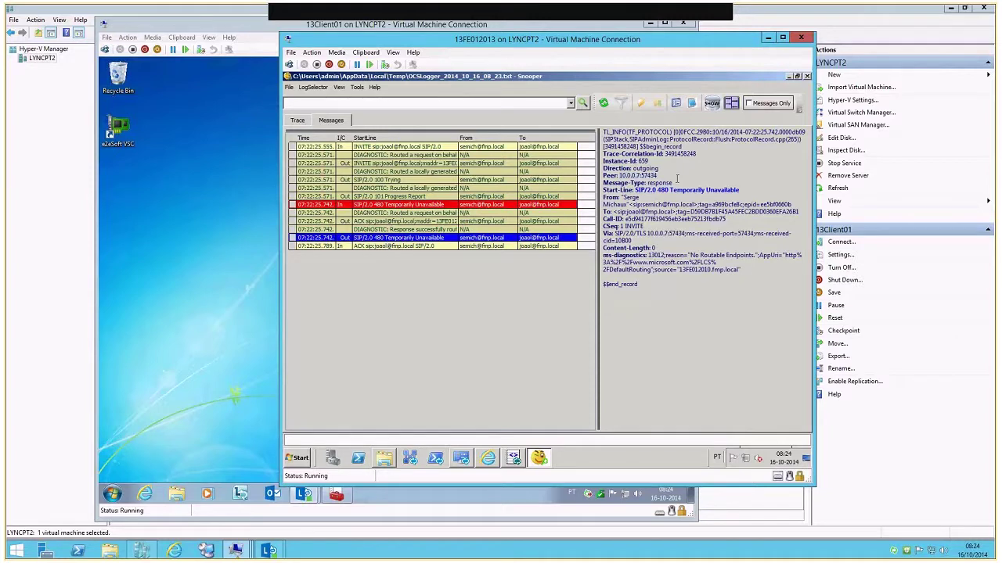